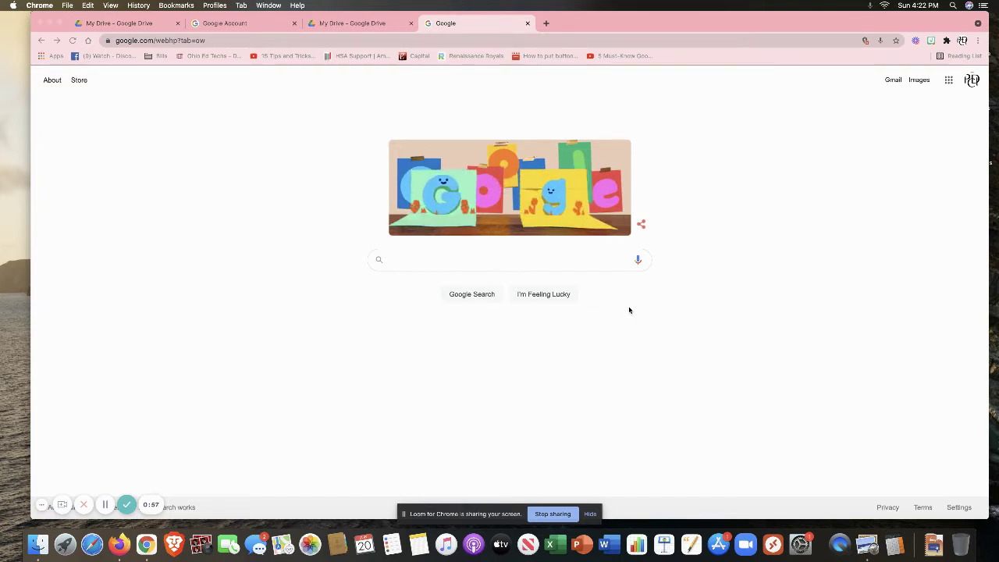
Step: Open Google Drive and add the Kids InfoBits folder to the Work folder while keeping it in My Drive
left_click(948, 80)
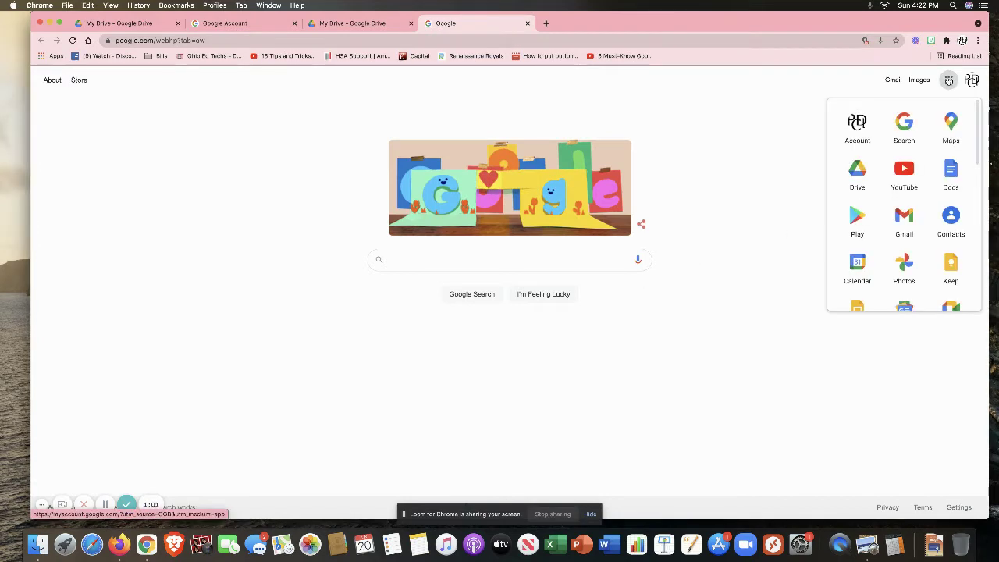
left_click(852, 178)
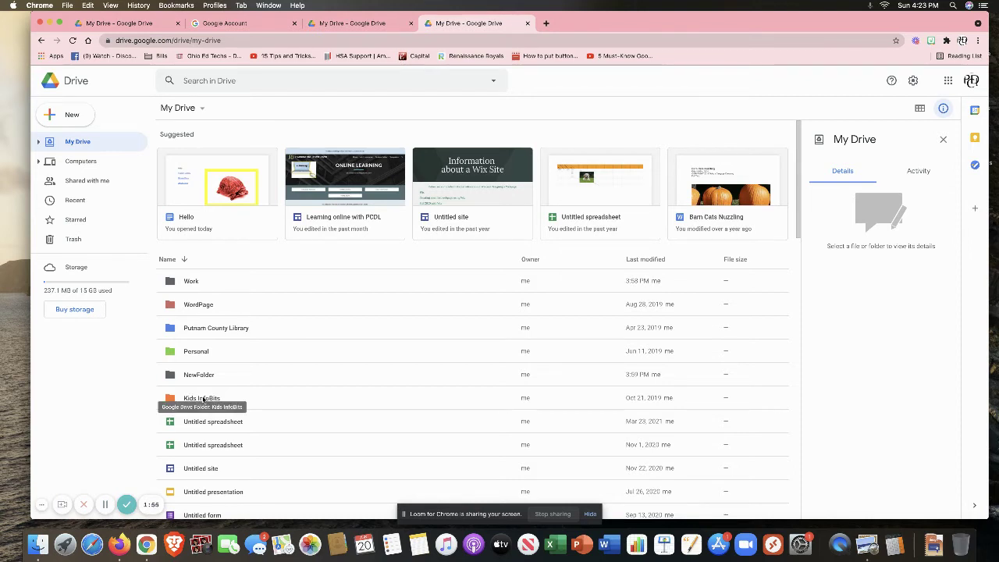
left_click(200, 399)
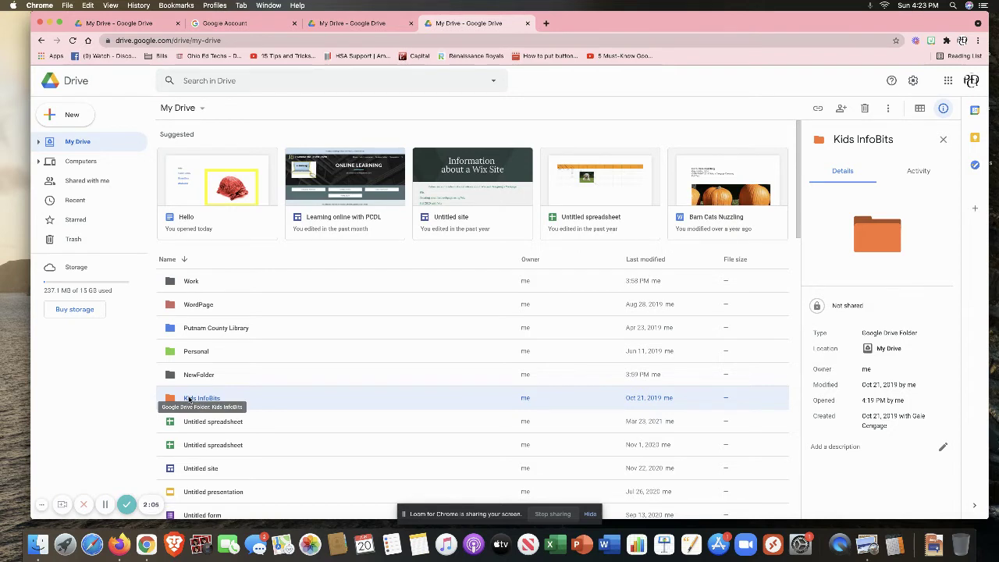
left_click(188, 399)
left_click_drag(189, 399, 258, 434)
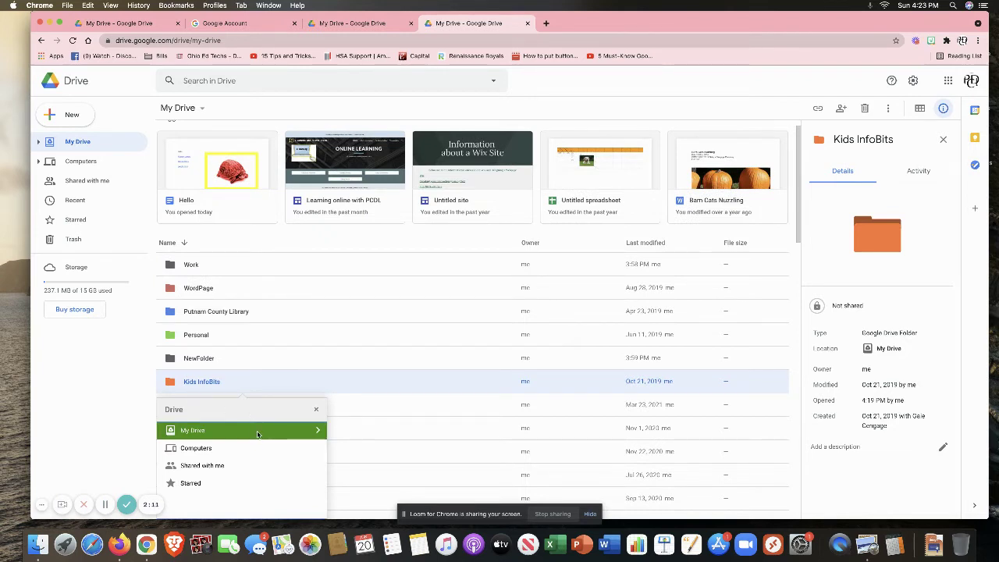
left_click_drag(257, 433, 233, 458)
left_click(232, 461)
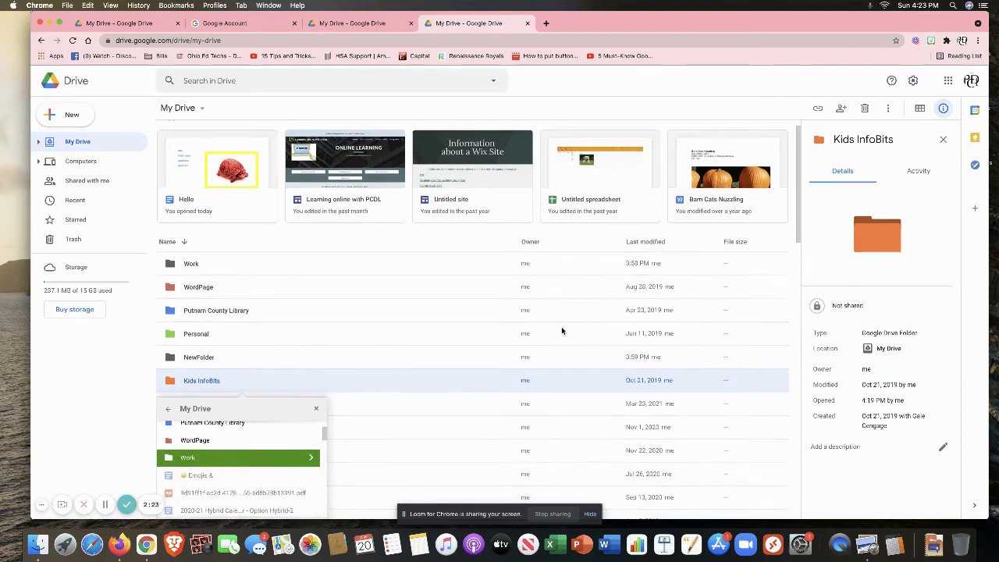
scroll(560, 330, "down", 3)
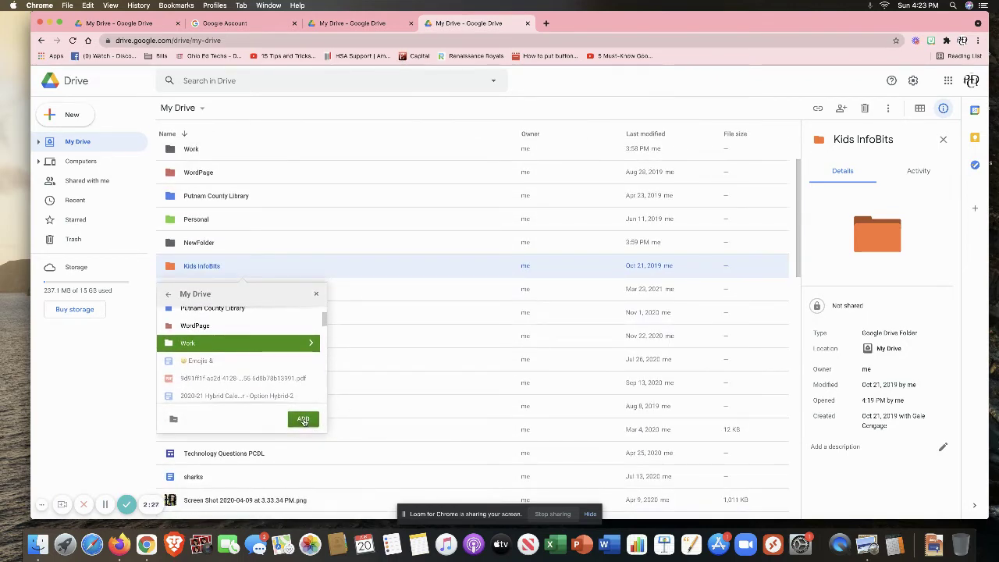
left_click(303, 420)
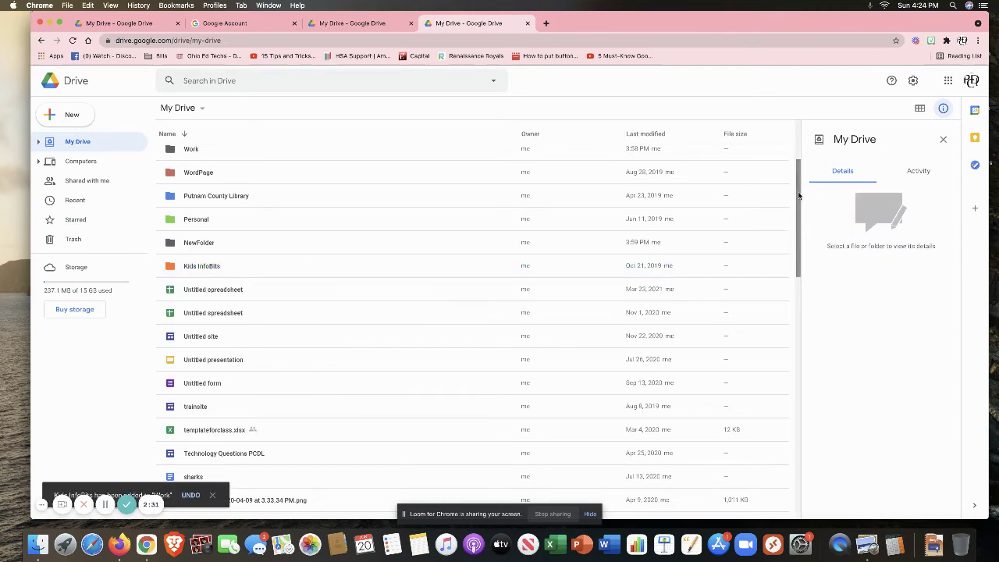
Step: Open the Work folder to check that it contains Kids InfoBits, and return to My Drive
scroll(788, 166, "up", 3)
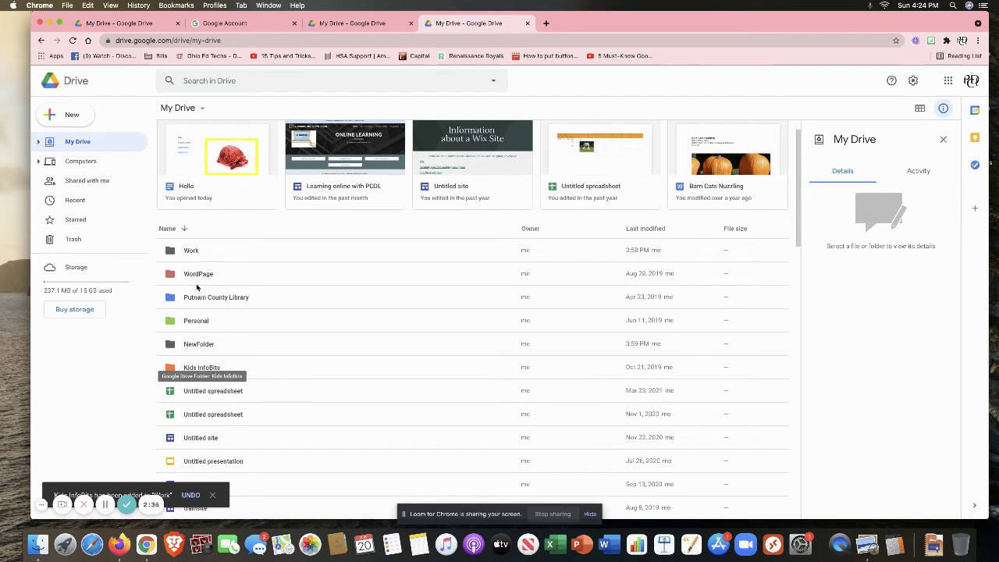
left_click(189, 251)
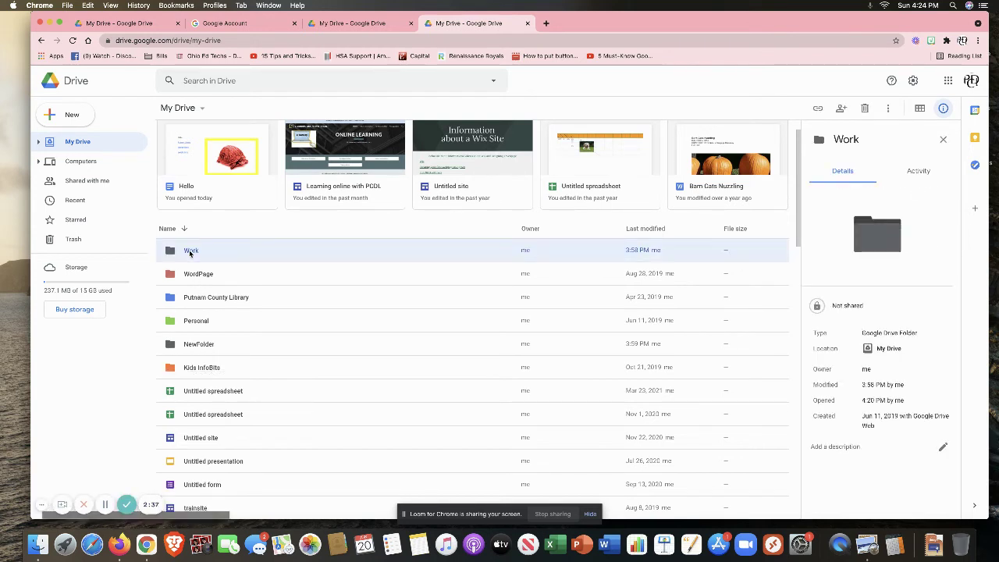
double_click(189, 252)
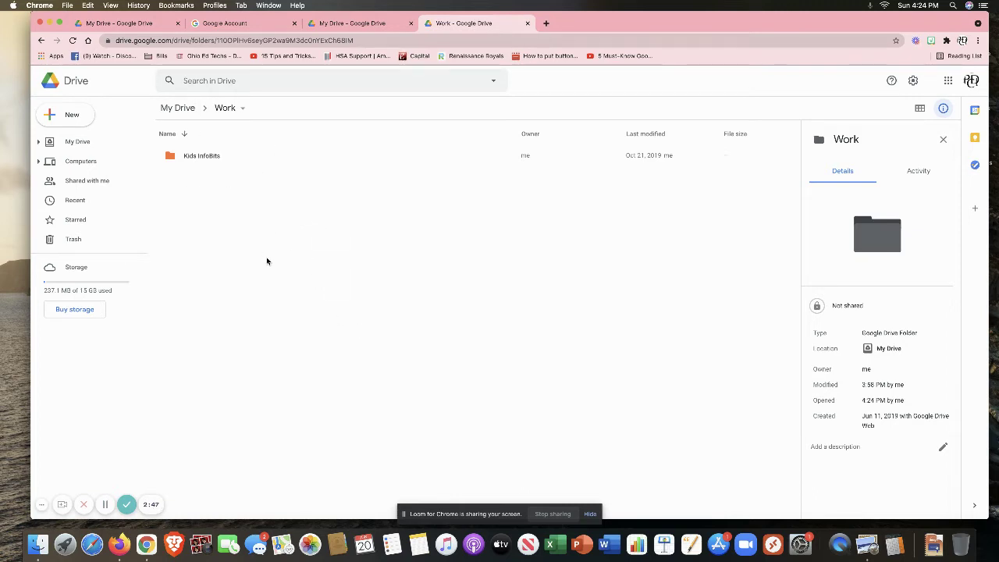
left_click(178, 108)
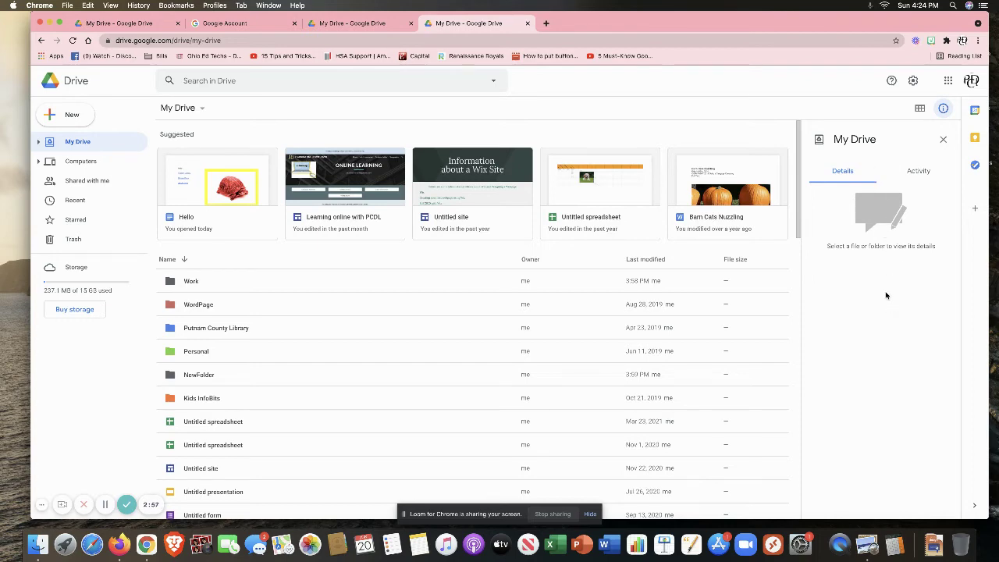
Step: Close the details pane, view the contents of the Work folder again, and go back to My Drive
left_click(943, 141)
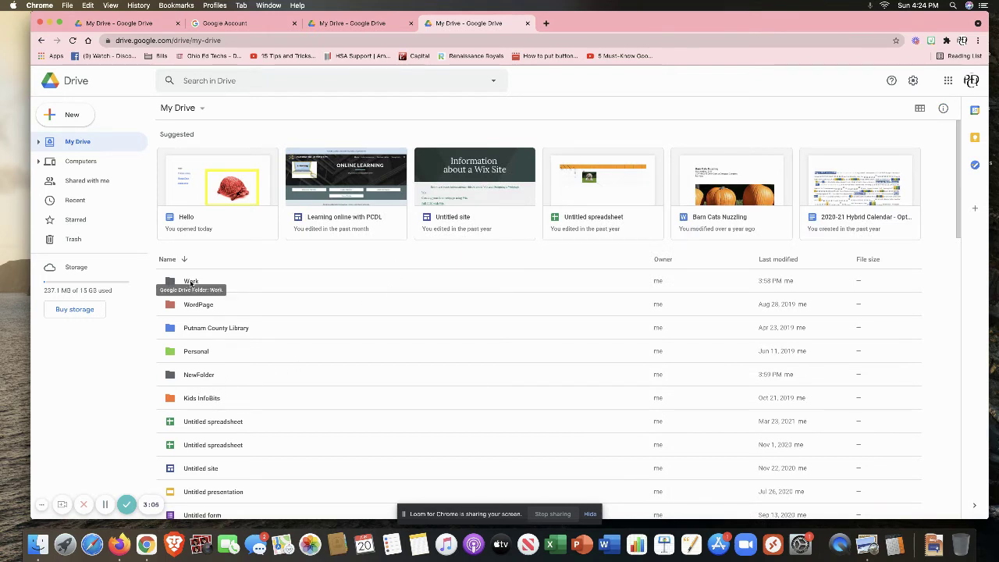
double_click(191, 282)
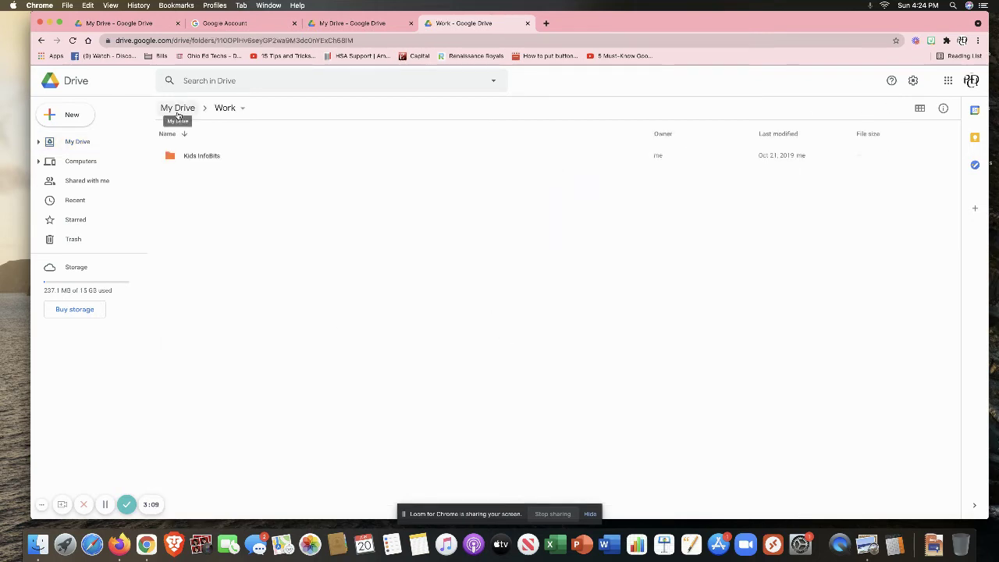
left_click(41, 39)
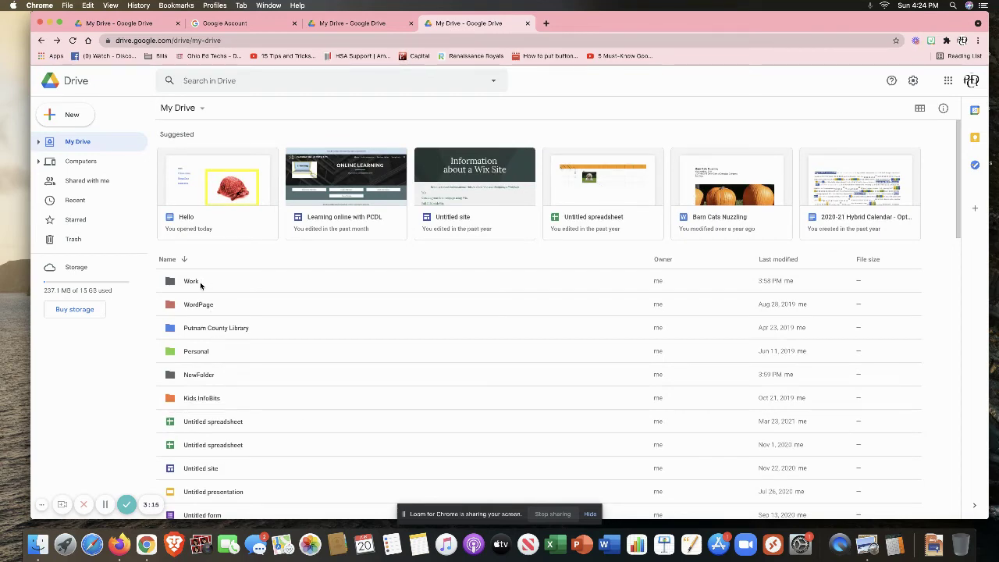
Step: Inside the Work folder, view the details of Kids InfoBits and remove its Work location
scroll(224, 422, "down", 2)
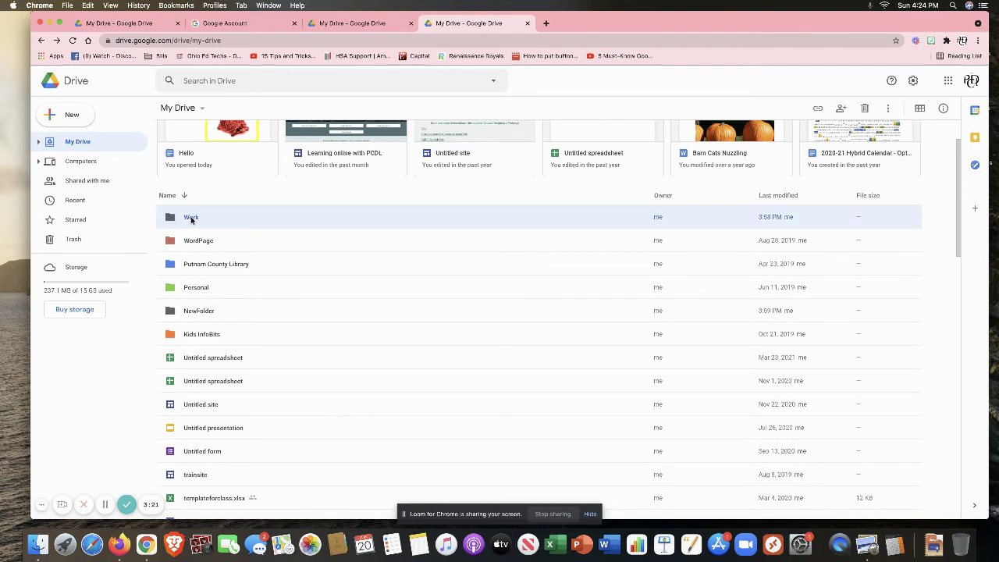
double_click(191, 219)
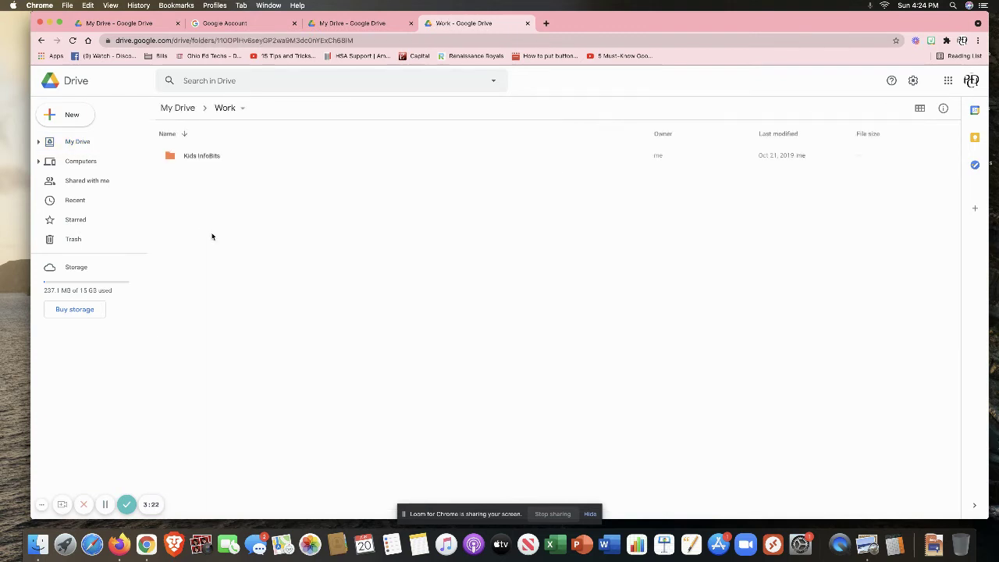
left_click(207, 157)
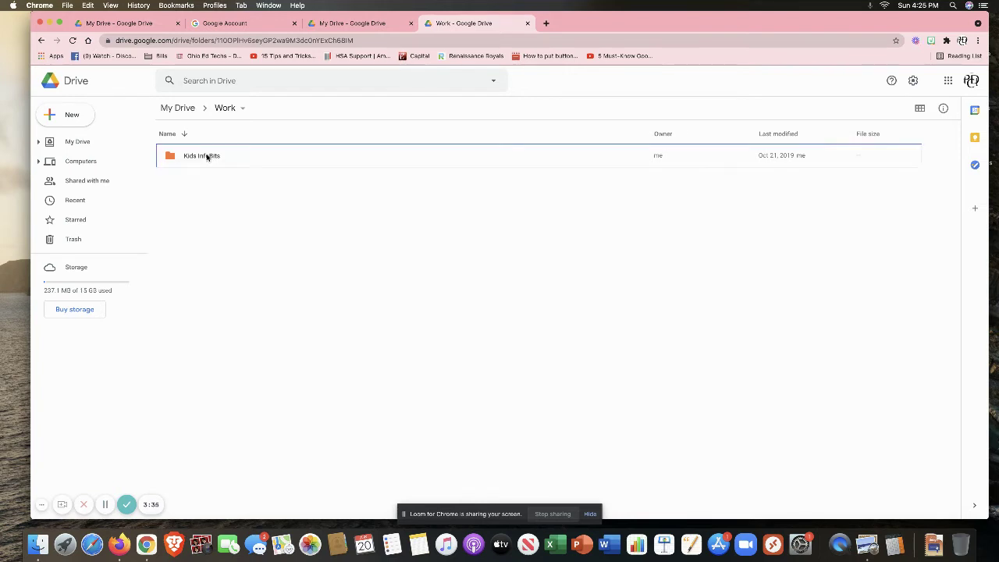
right_click(207, 156)
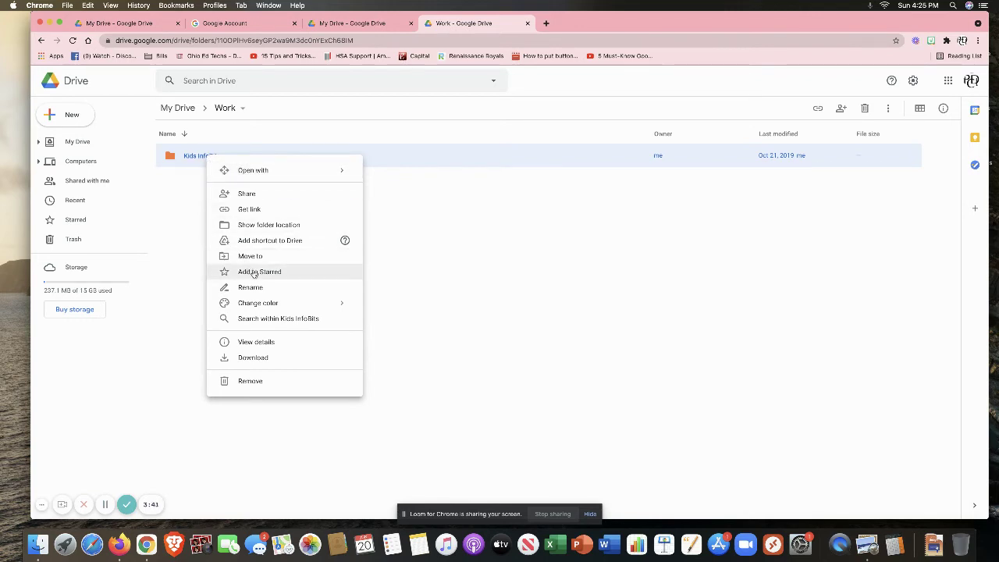
left_click(270, 343)
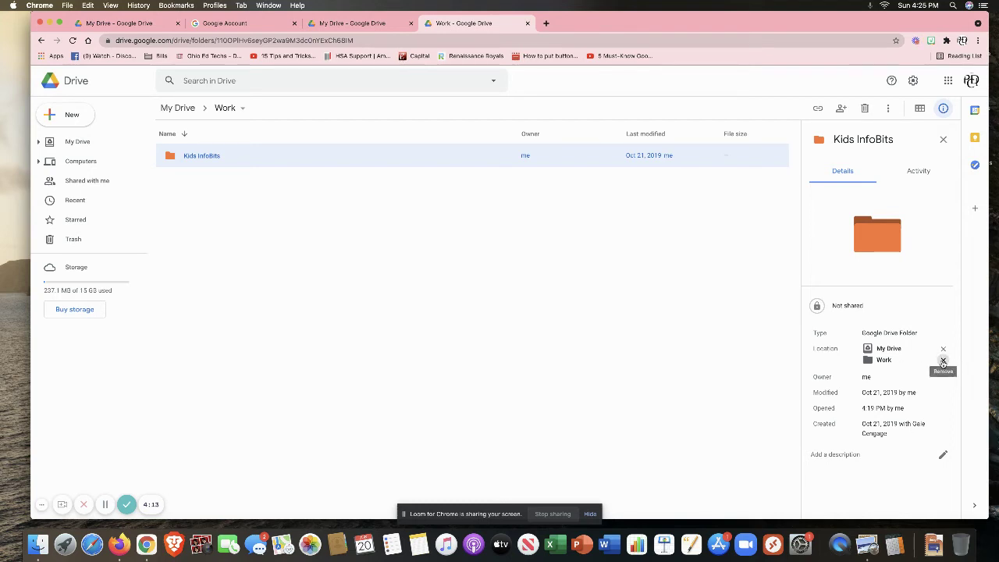
left_click(943, 362)
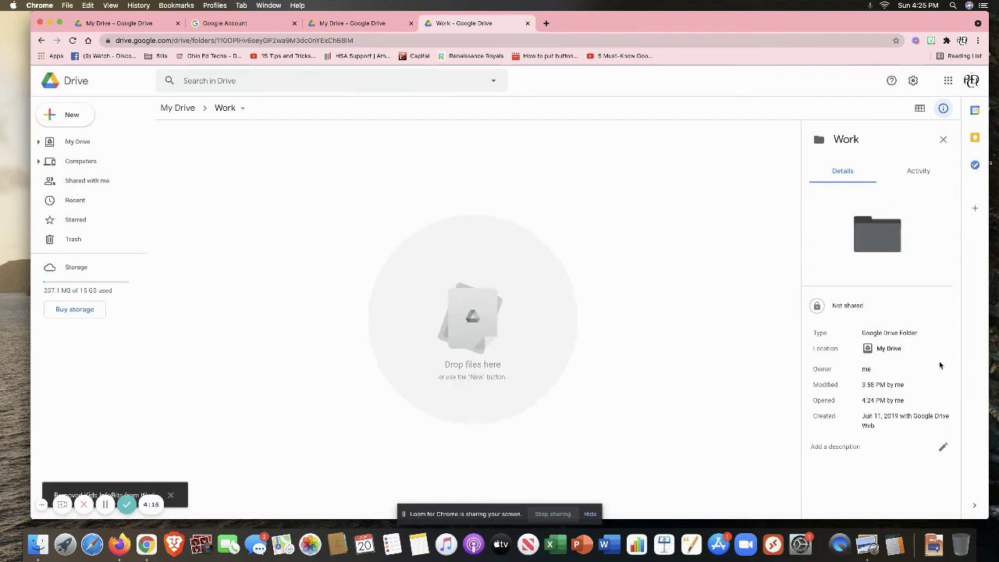
Step: Return to My Drive and add the WordPage folder to the Work folder as a second location
left_click(175, 109)
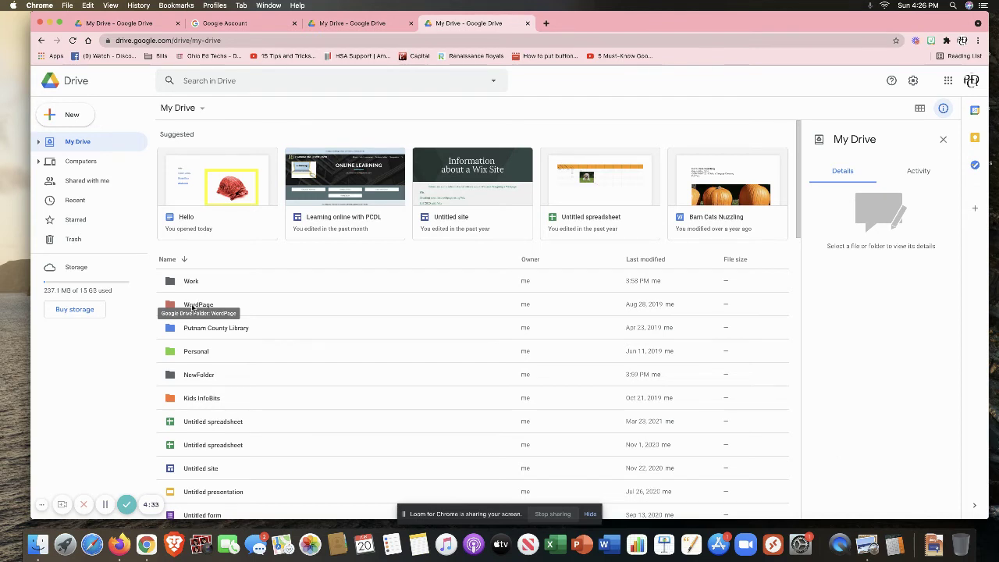
left_click(198, 304)
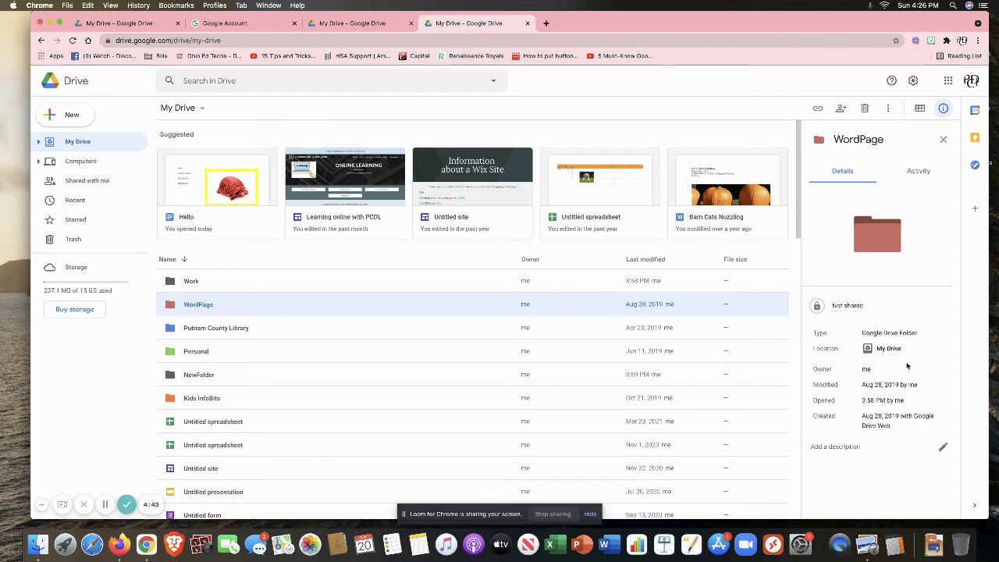
left_click(187, 309)
key("shift+z")
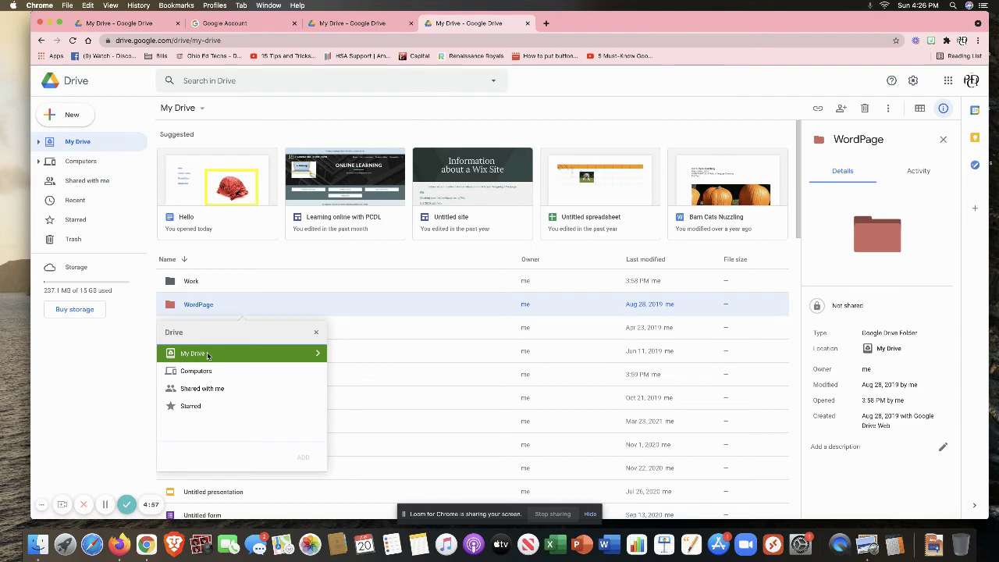
double_click(208, 355)
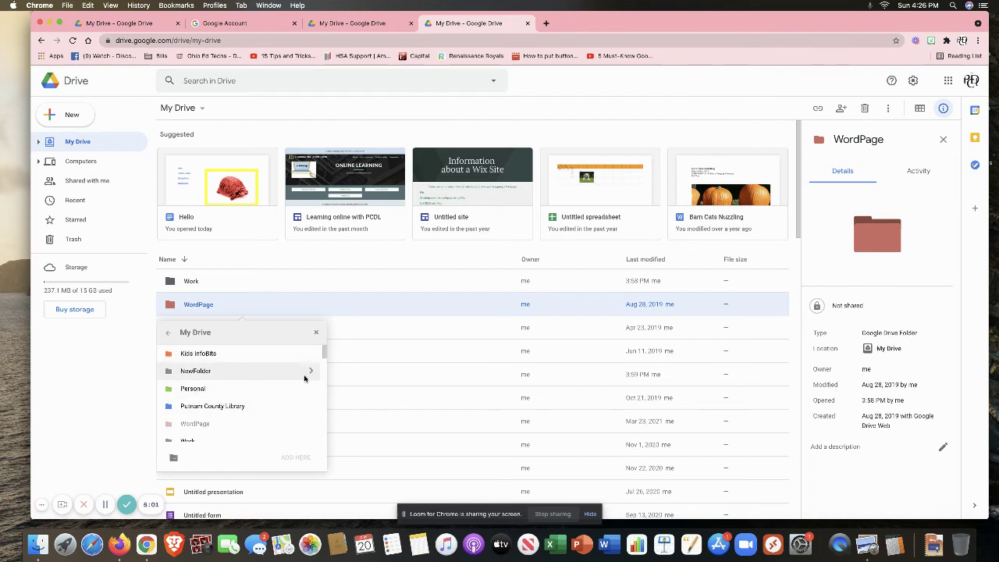
left_click_drag(323, 351, 325, 367)
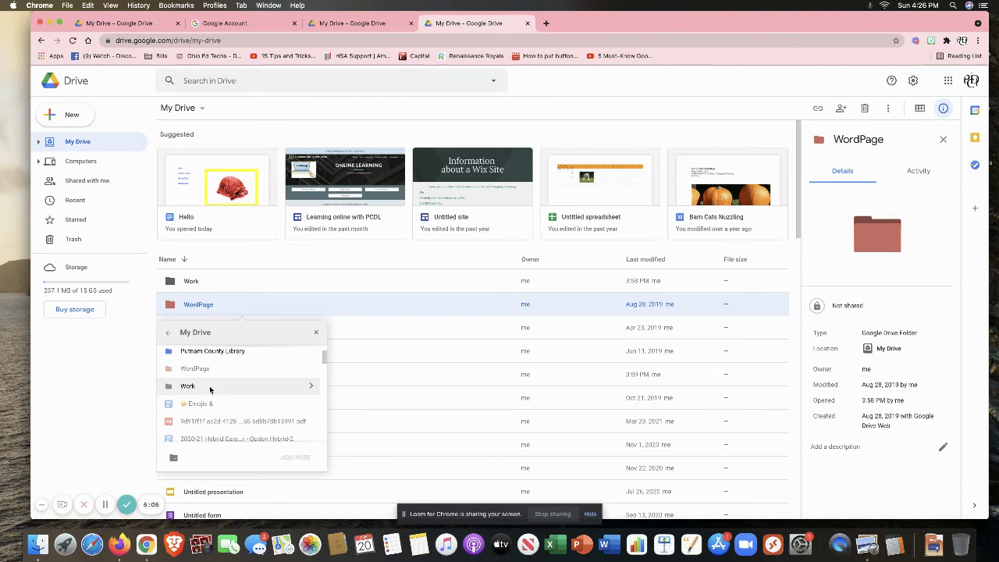
left_click(210, 387)
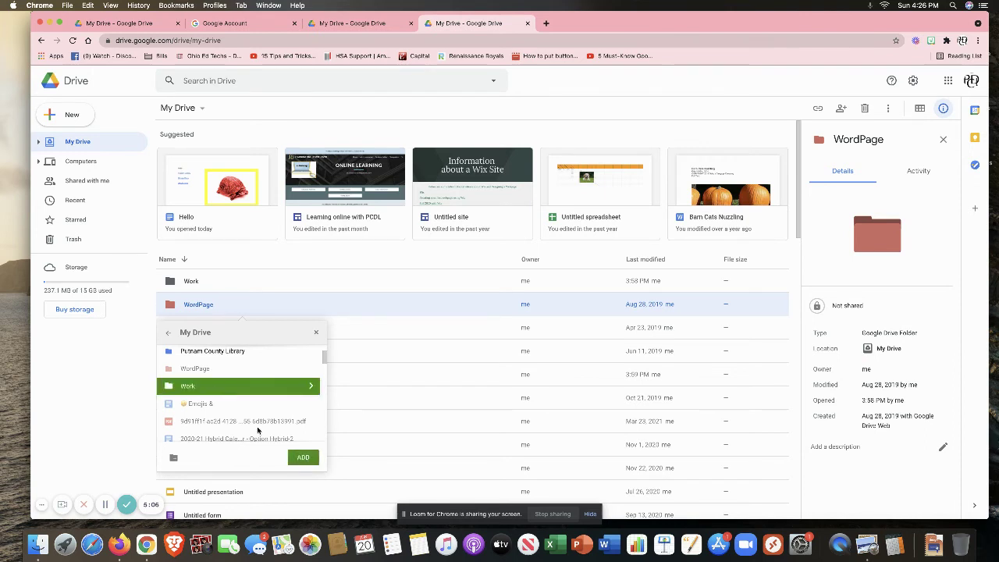
left_click(301, 457)
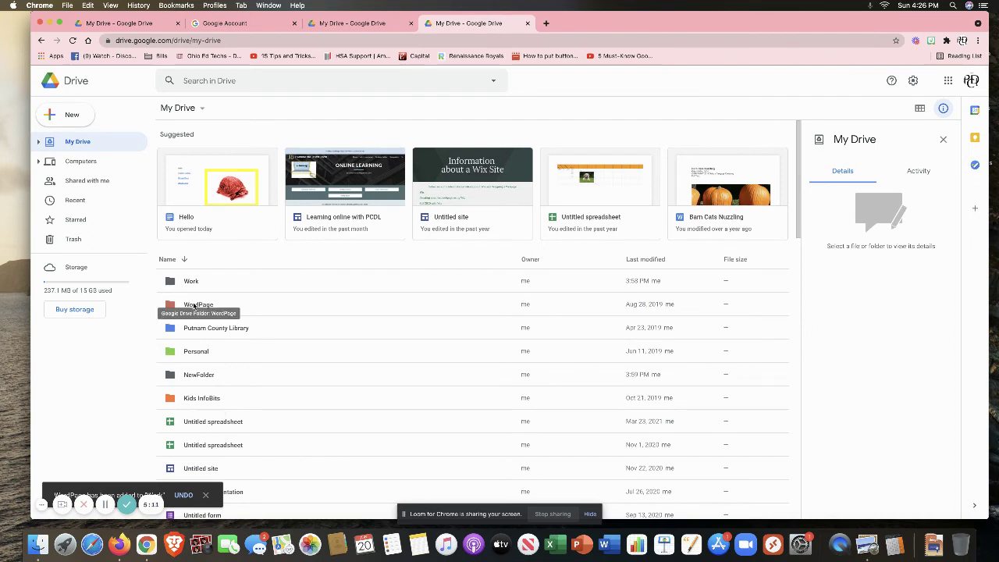
Step: Check the locations in WordPage's details and open the Work folder to view its contents
left_click(161, 306)
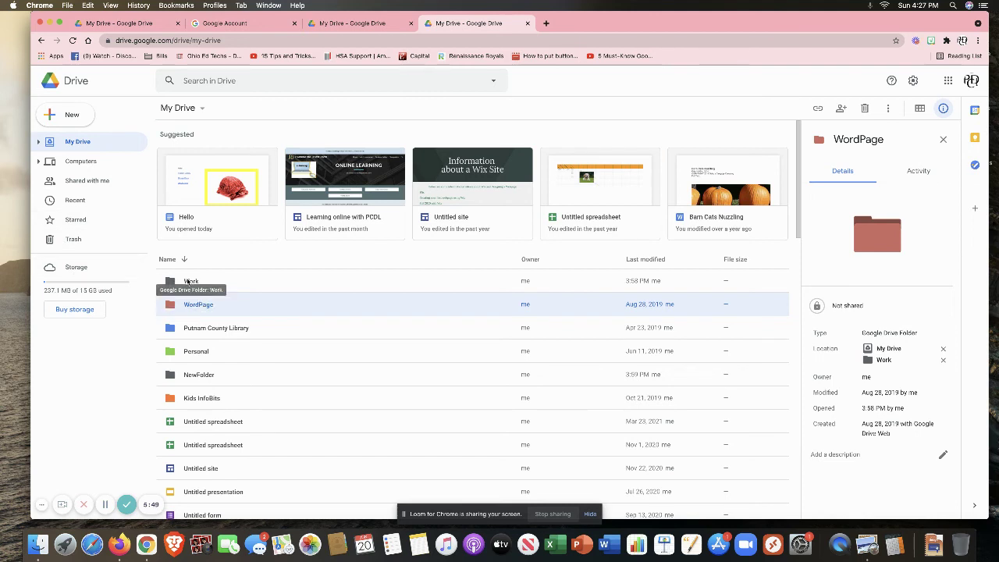
left_click(188, 281)
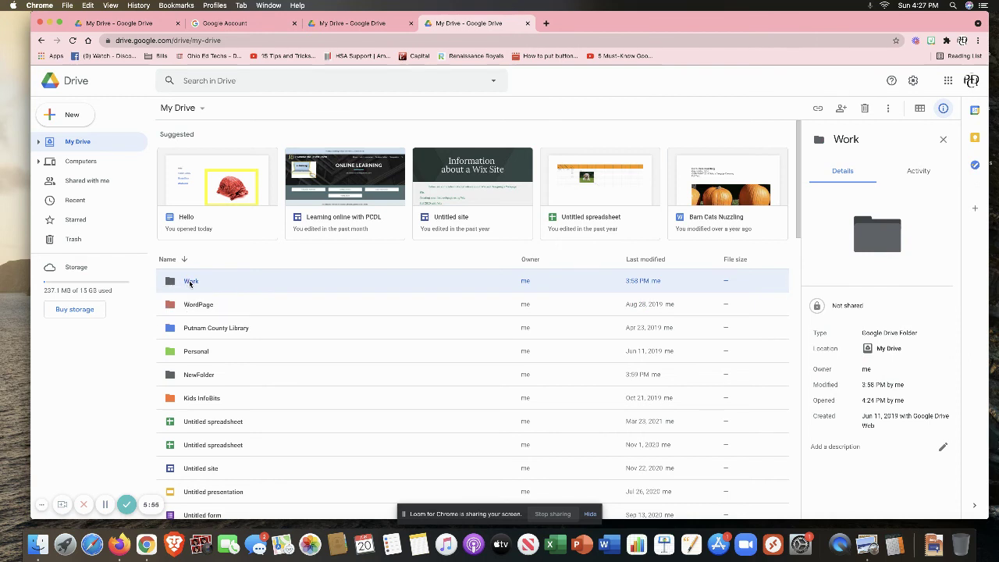
double_click(189, 281)
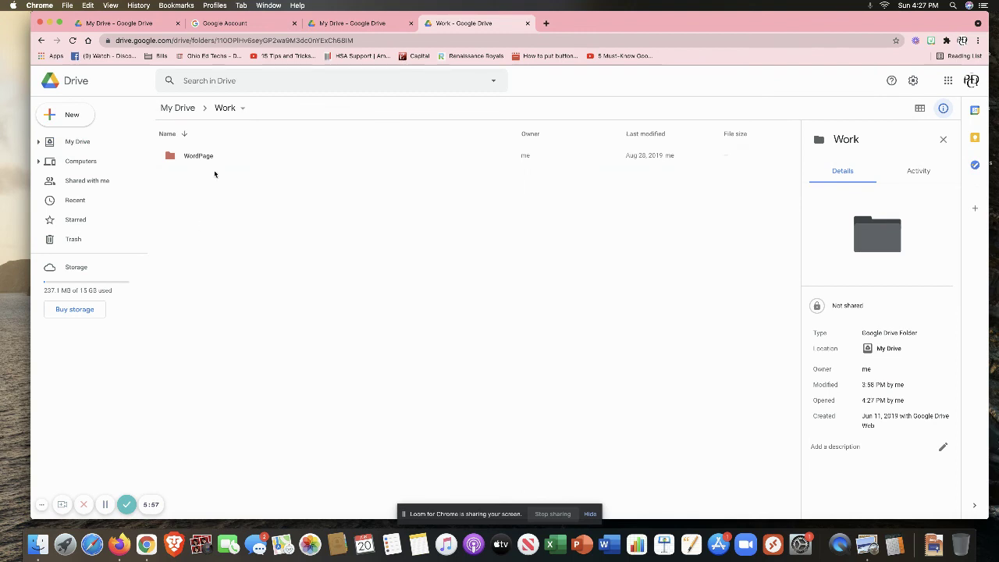